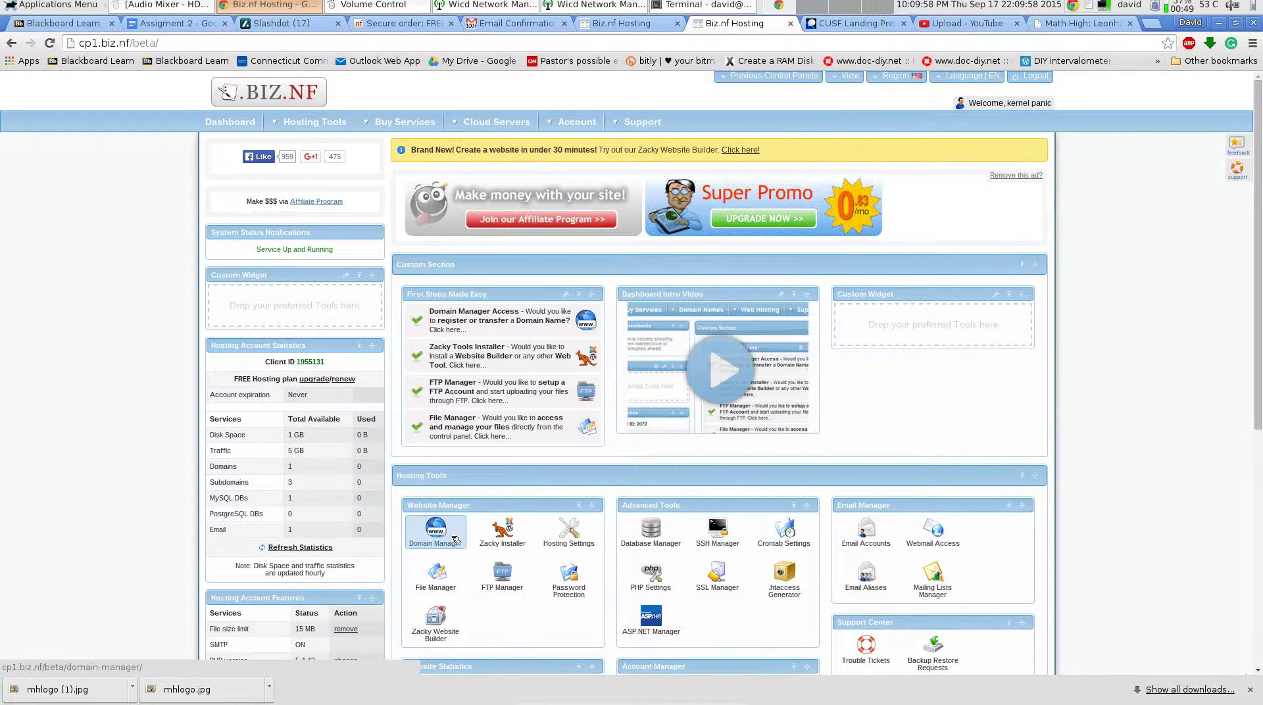
- Create a free .co.nf domain named after the site owner in the Domain Manager
{"action": "left_click", "coordinate": [444, 538]}
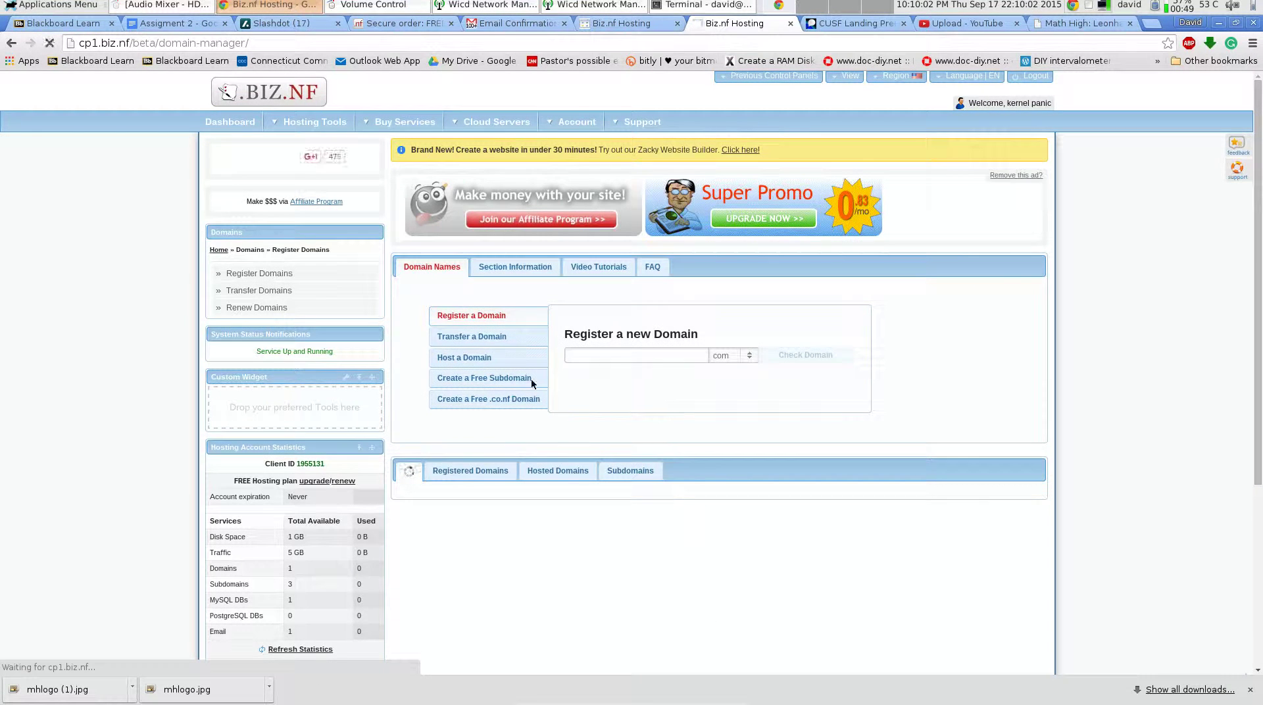
{"action": "left_click", "coordinate": [456, 401]}
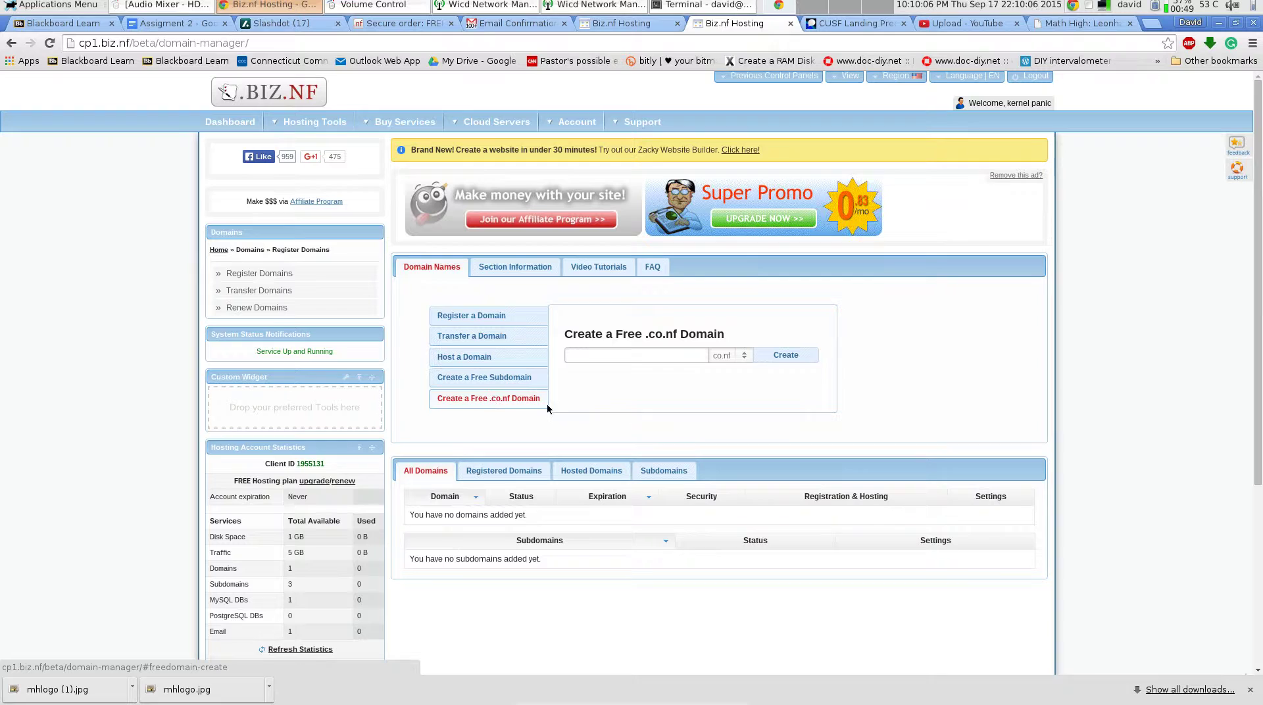
{"action": "left_click", "coordinate": [642, 355]}
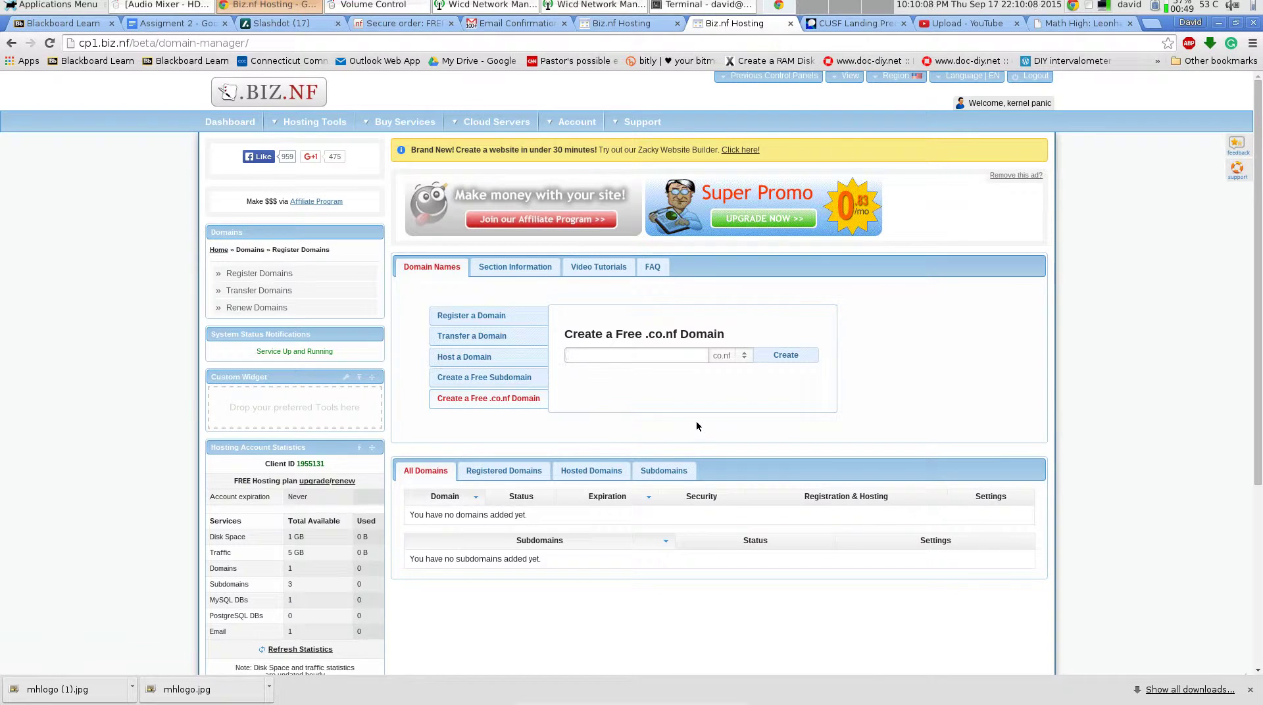
{"action": "type", "text": "dschadlich"}
{"action": "left_click", "coordinate": [797, 356]}
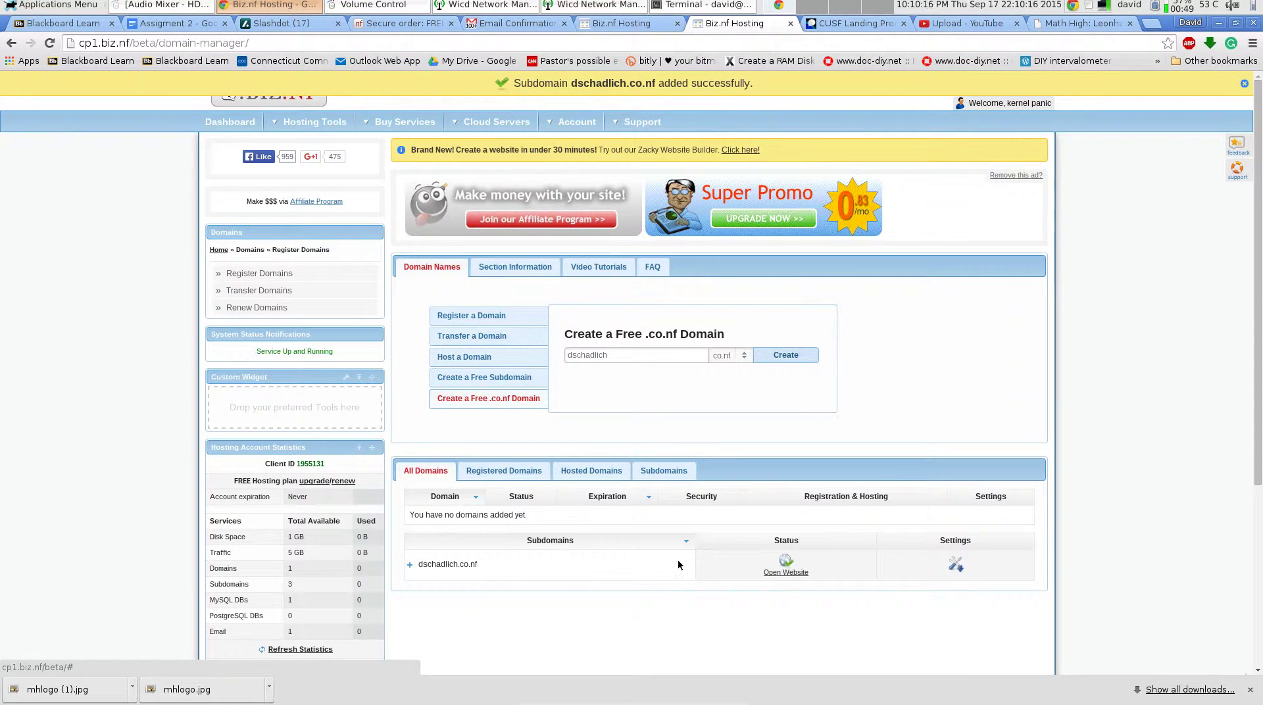
- Examine the pointer options and hosting path of the newly added .co.nf subdomain
{"action": "scroll", "coordinate": [679, 564], "scroll_direction": "down", "scroll_amount": 2}
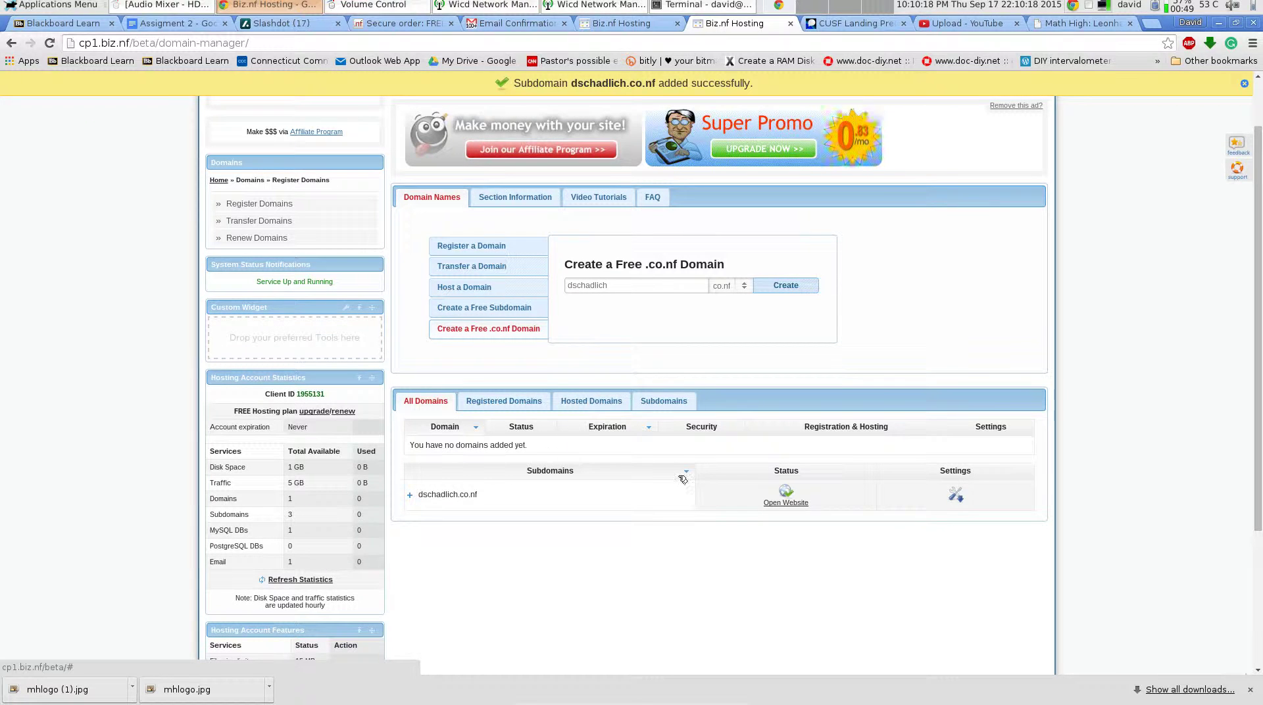
{"action": "left_click", "coordinate": [958, 499]}
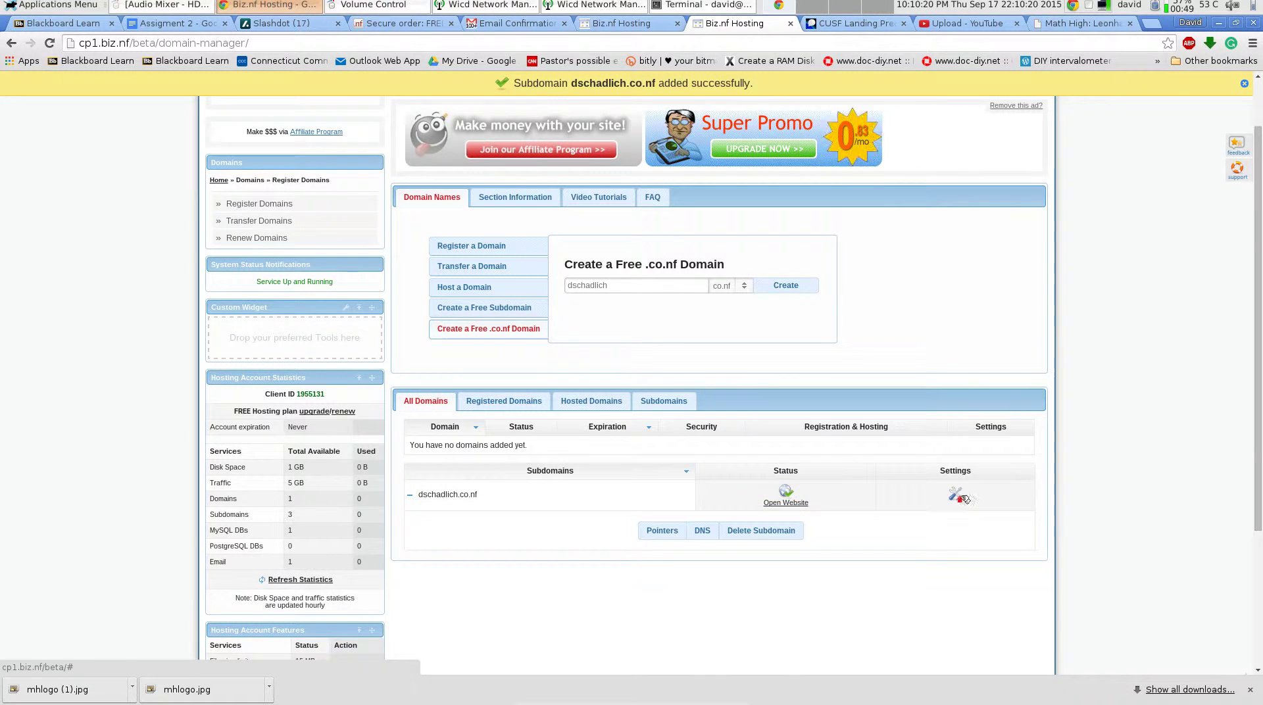
{"action": "scroll", "coordinate": [941, 500], "scroll_direction": "down", "scroll_amount": 5}
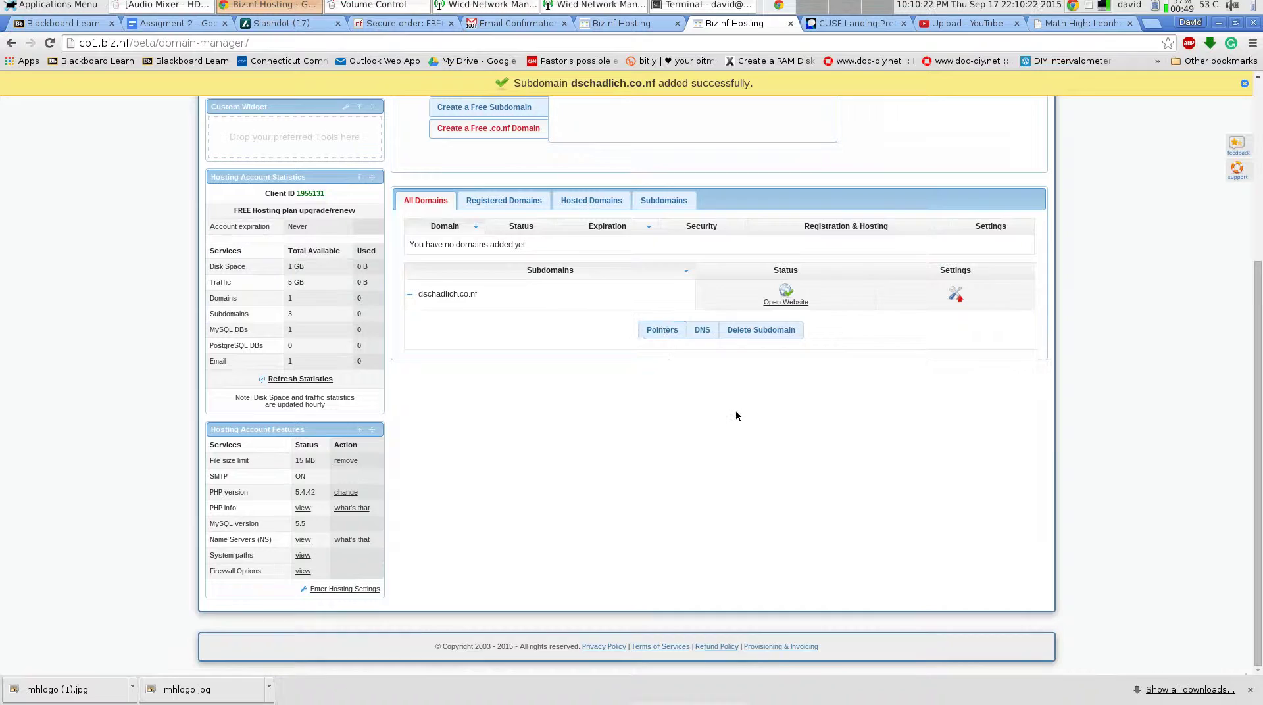
{"action": "left_click", "coordinate": [662, 330]}
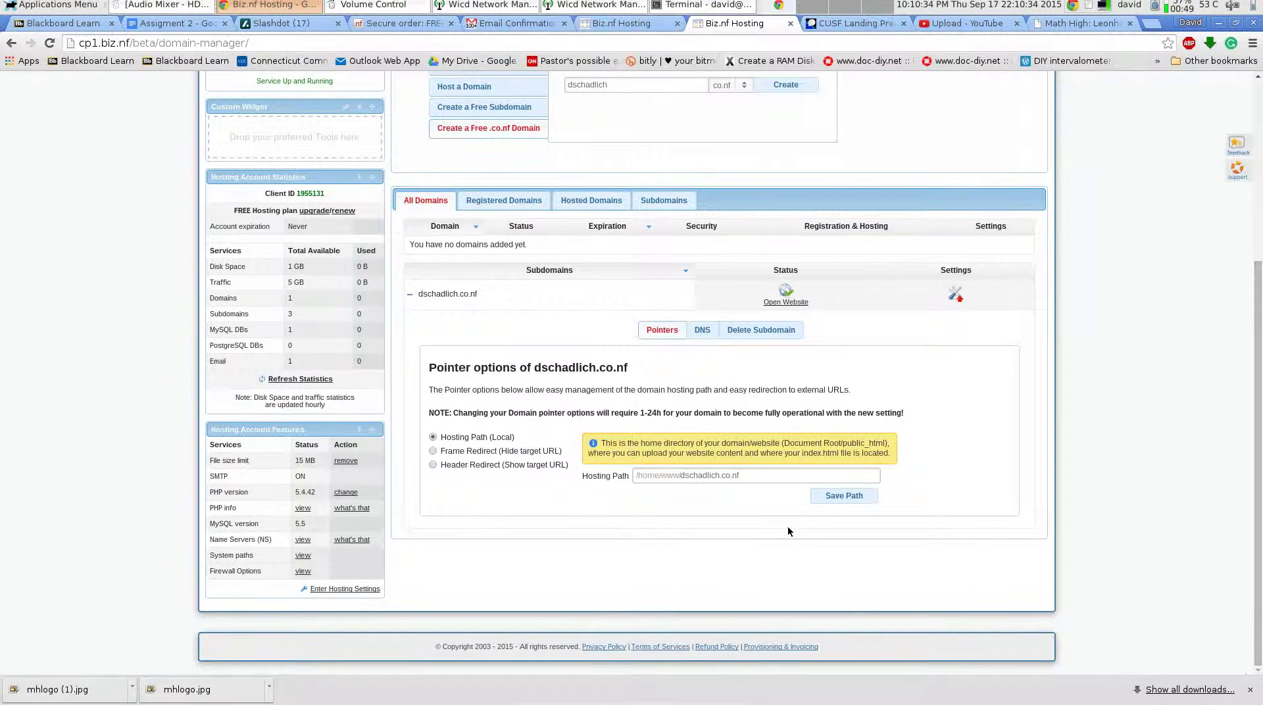
{"action": "scroll", "coordinate": [786, 529], "scroll_direction": "up", "scroll_amount": 5}
{"action": "scroll", "coordinate": [780, 516], "scroll_direction": "up", "scroll_amount": 2}
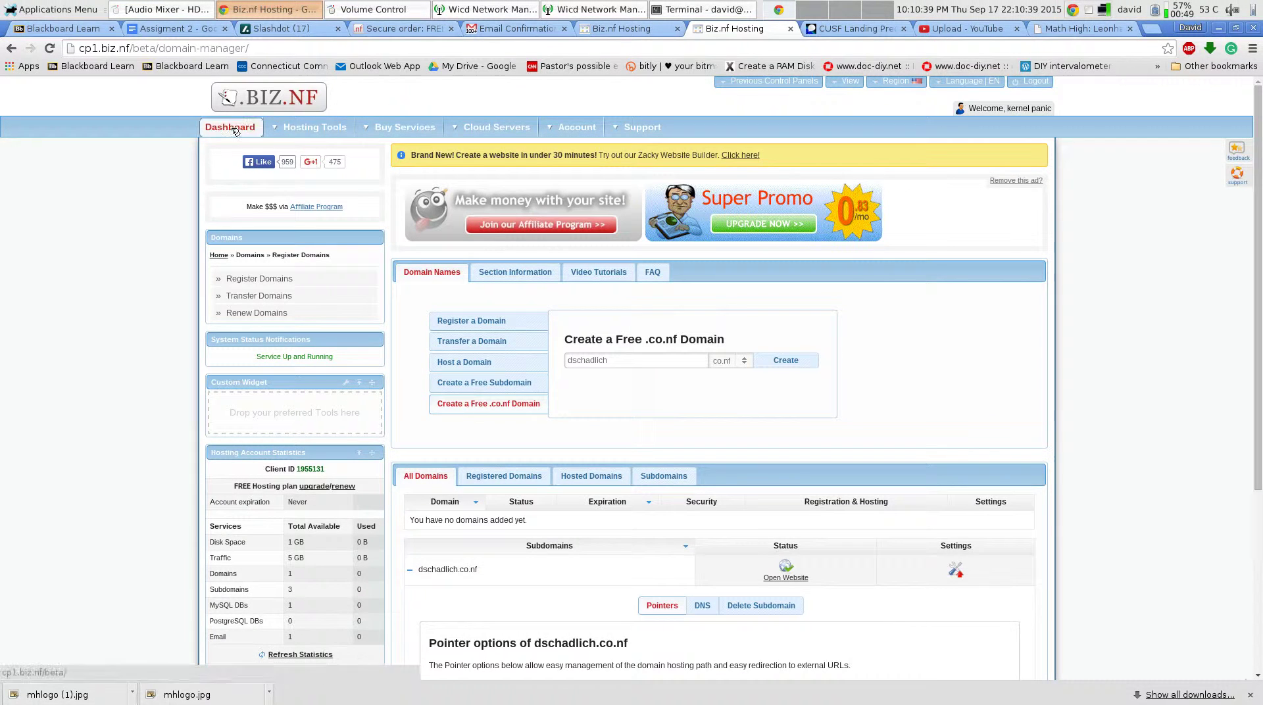
- Return to the hosting dashboard and open the new domain's folder in the File Manager
{"action": "left_click", "coordinate": [236, 131]}
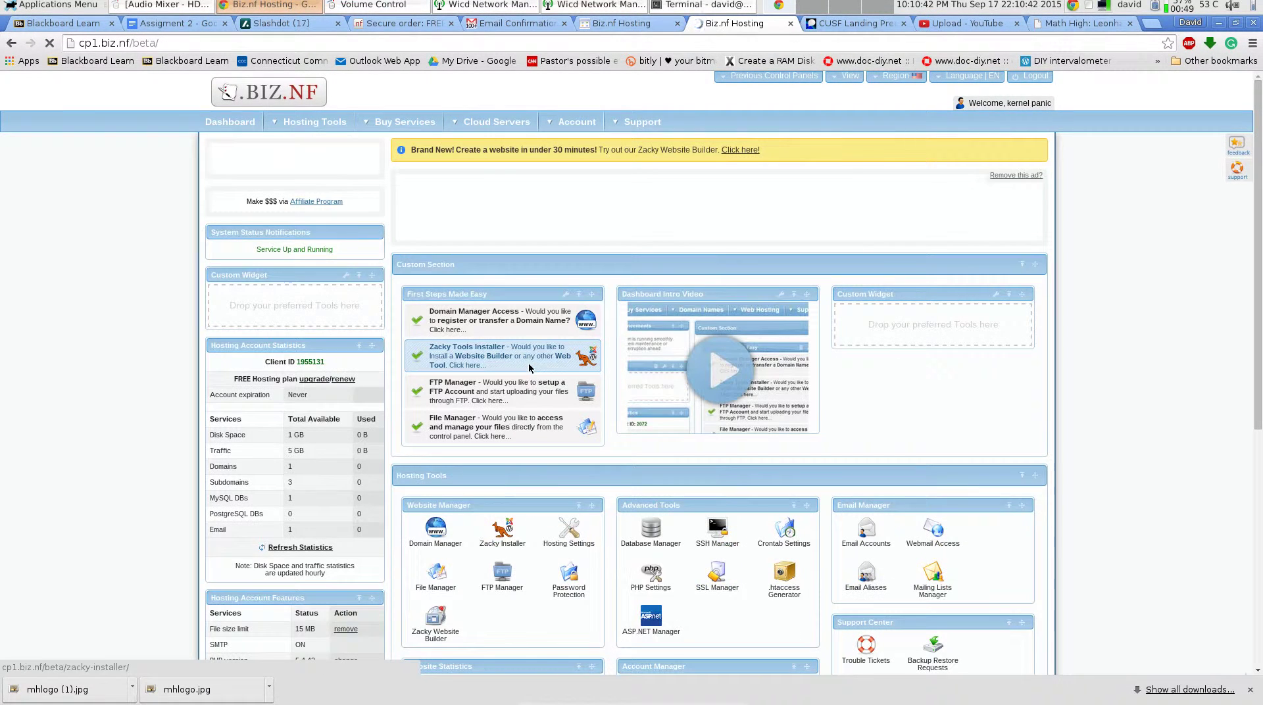
{"action": "left_click", "coordinate": [451, 580]}
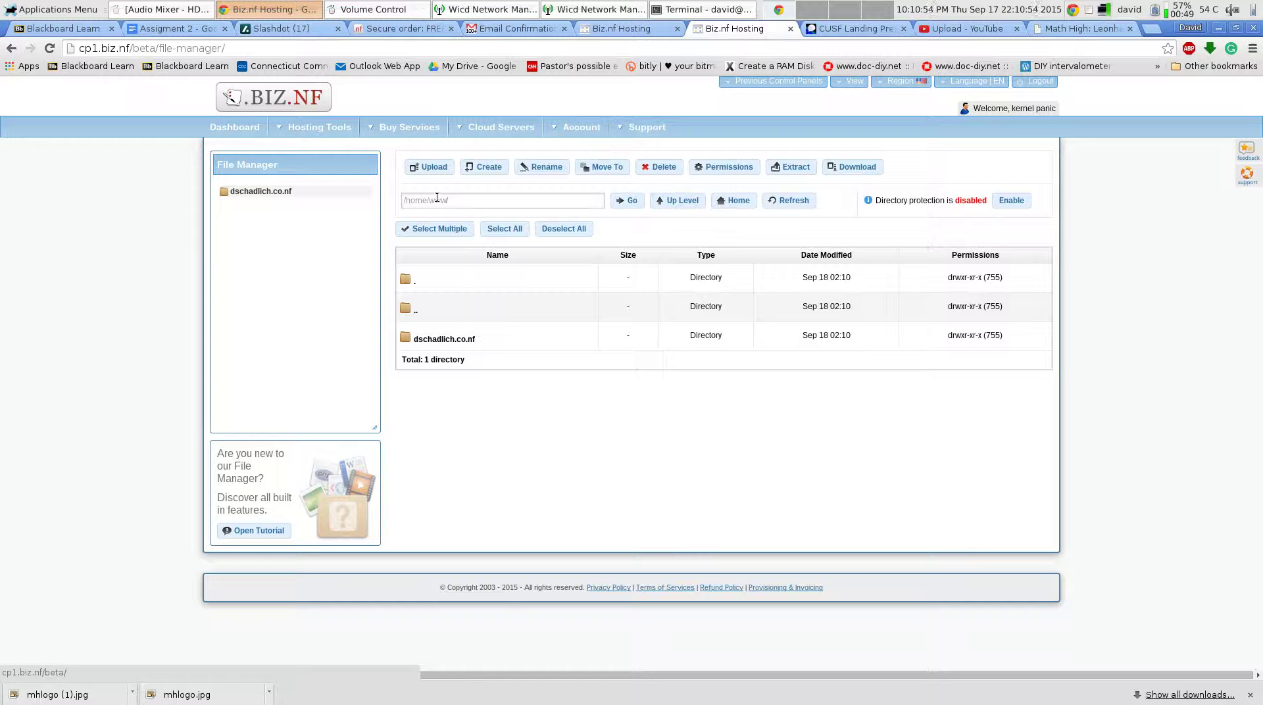
{"action": "left_click", "coordinate": [433, 344]}
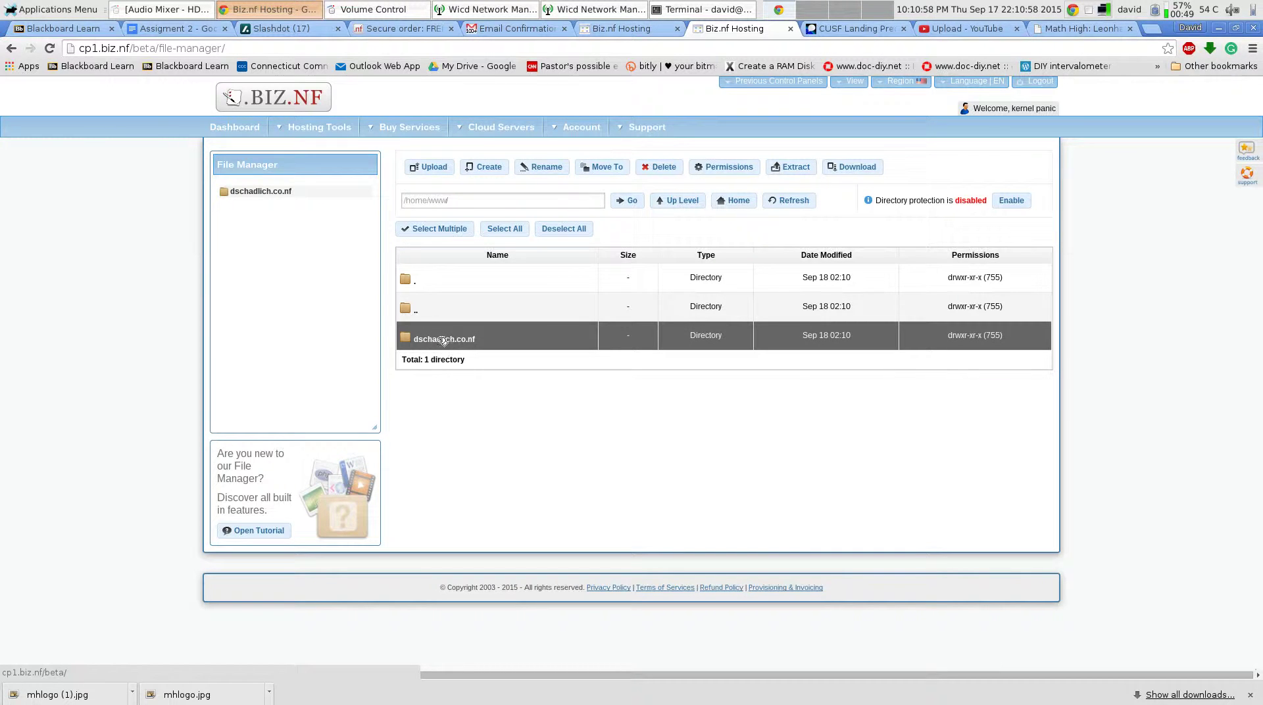
{"action": "double_click", "coordinate": [434, 340]}
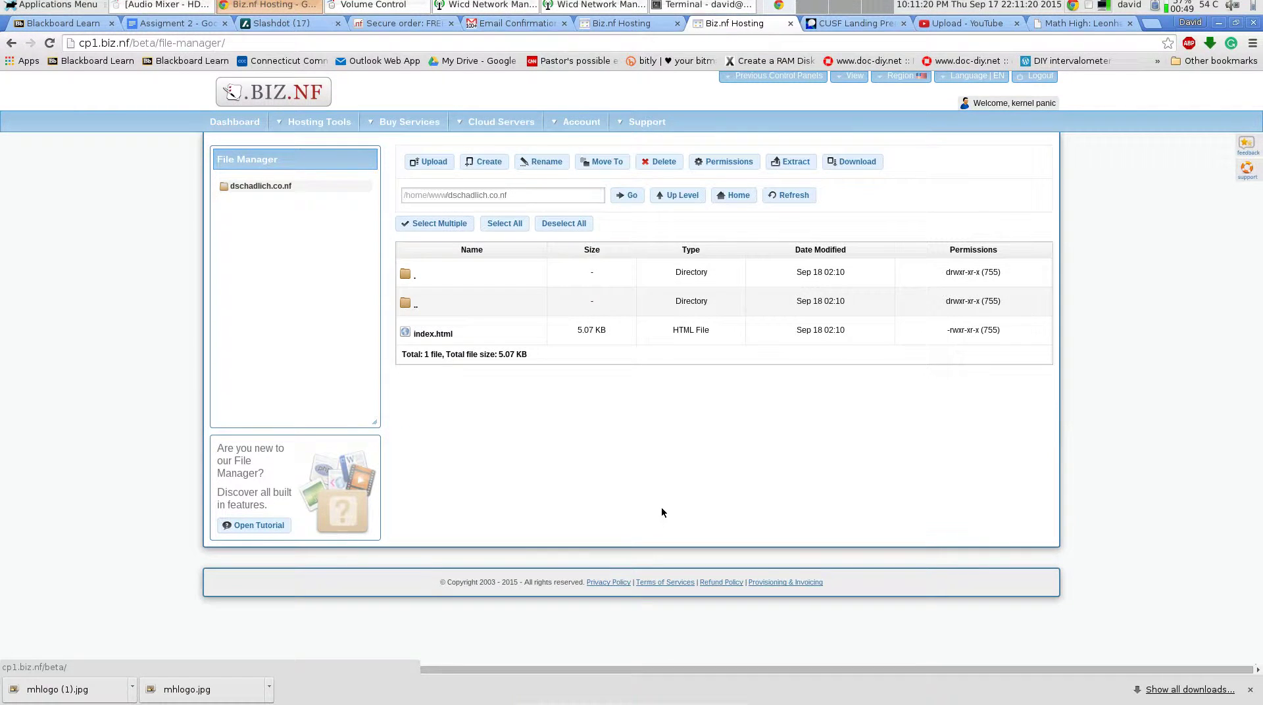
- Create a directory named 1 inside the domain's folder and open it
{"action": "left_click", "coordinate": [498, 170]}
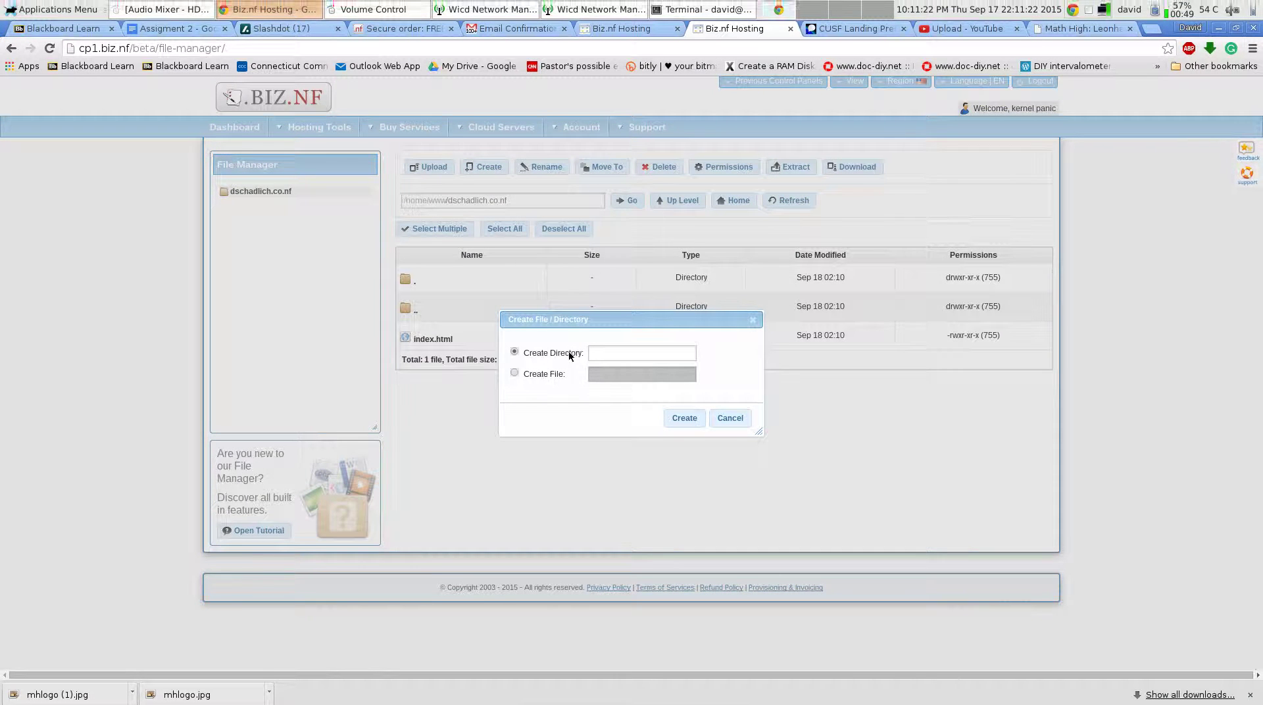
{"action": "type", "text": "1"}
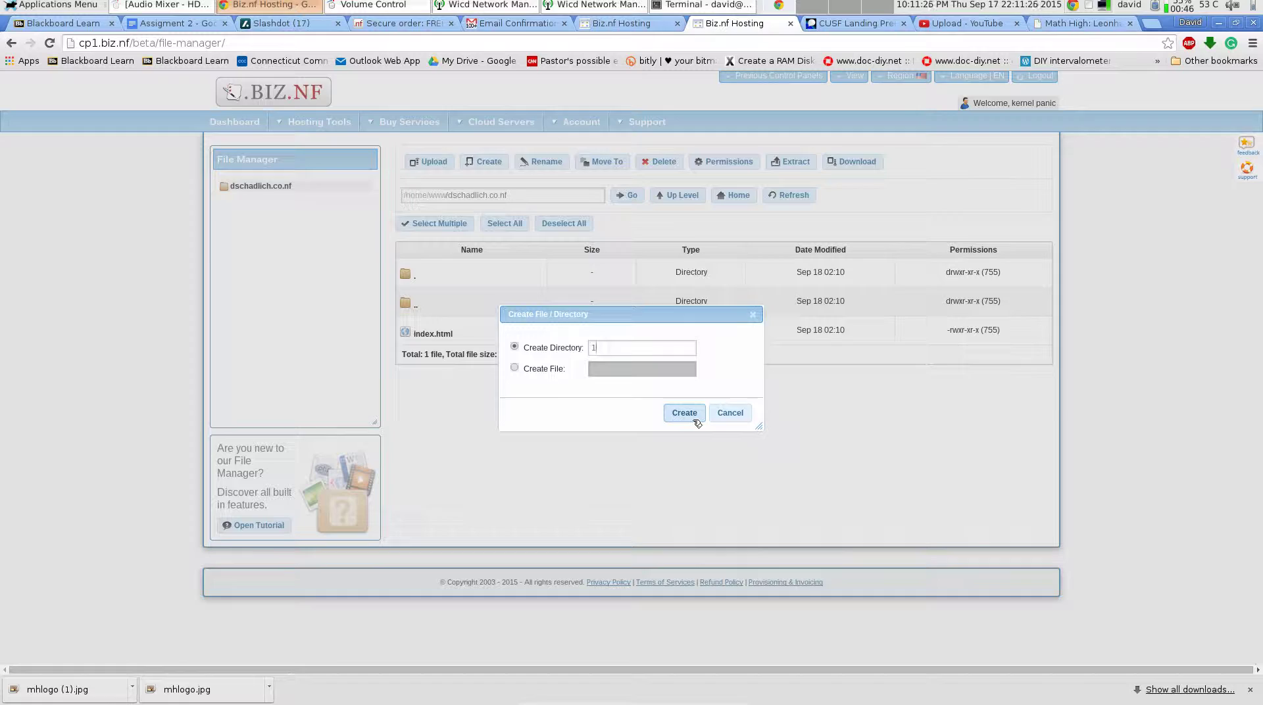
{"action": "left_click", "coordinate": [696, 421]}
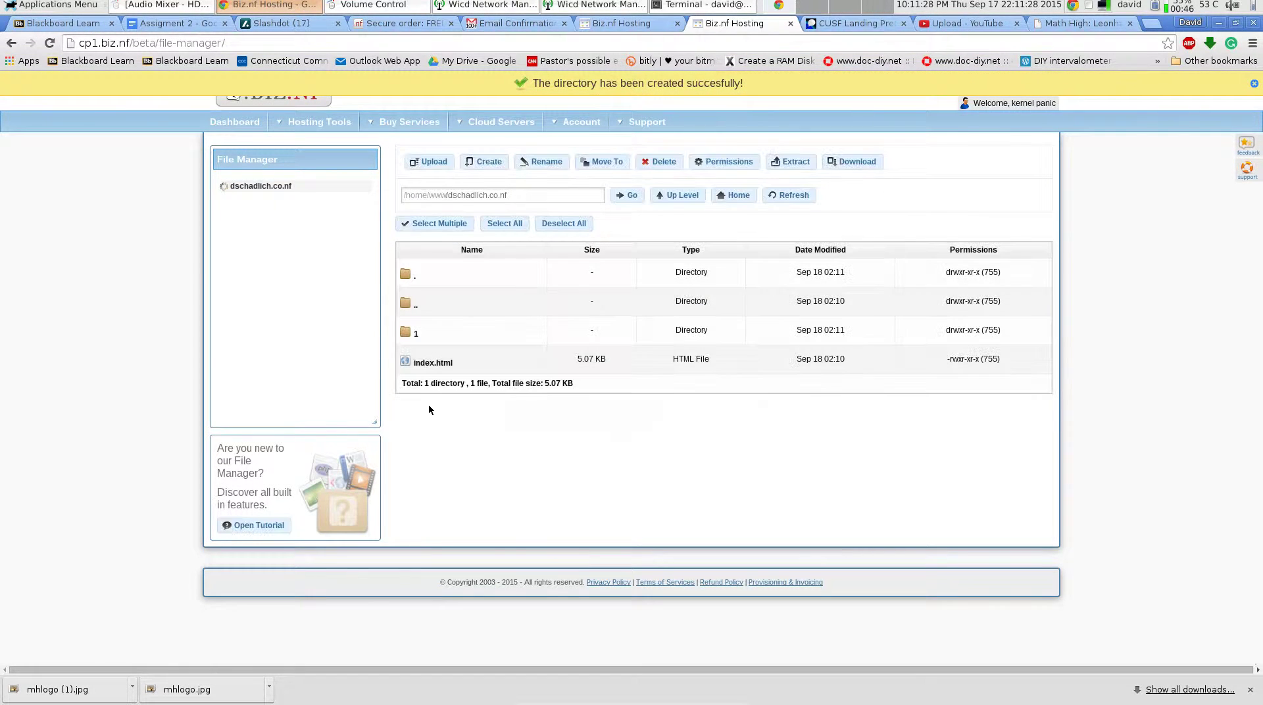
{"action": "left_click", "coordinate": [415, 335]}
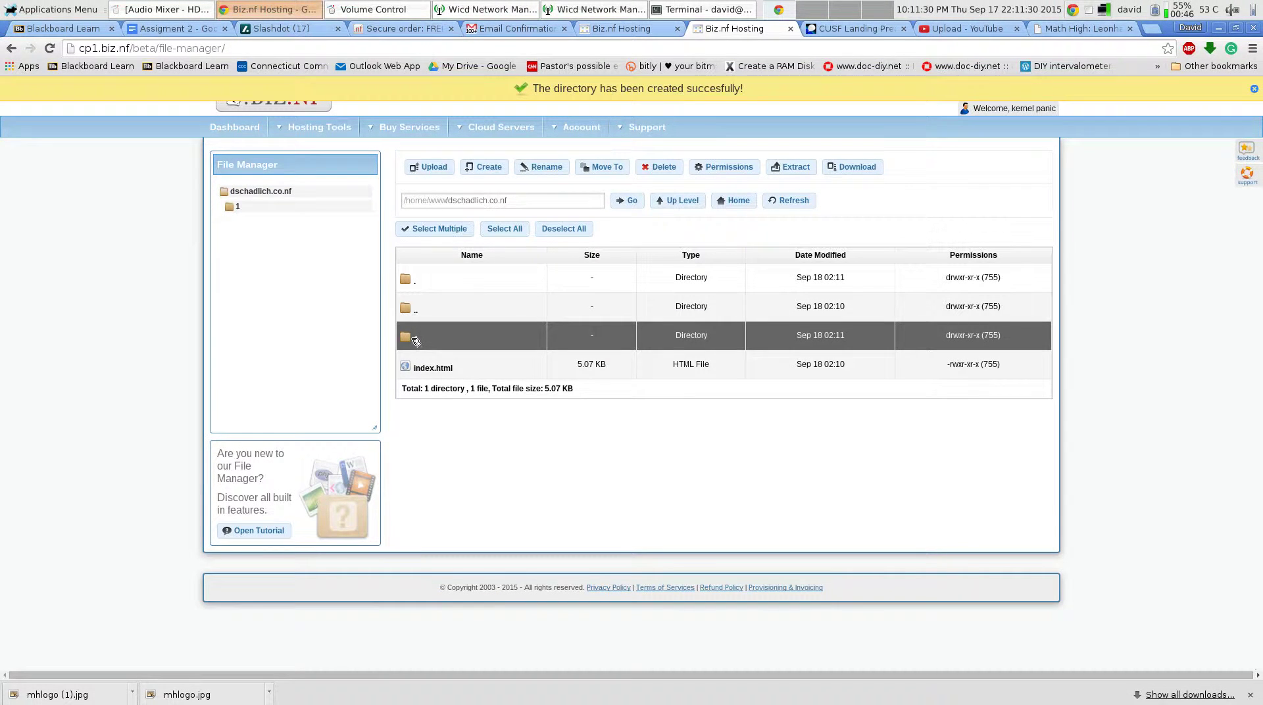
{"action": "double_click", "coordinate": [416, 337]}
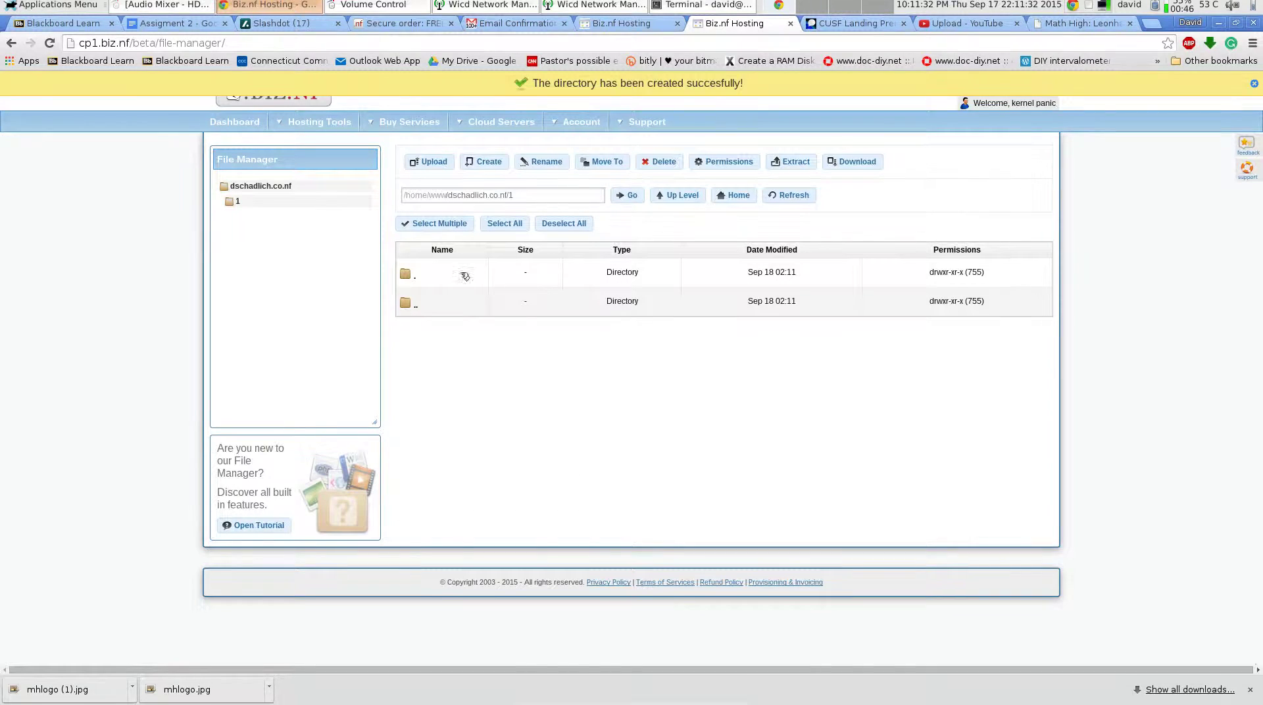
- Upload mathhigh.htm, mhstyles.css, mhlogo.jpg and modernizr-1.5.js from the local case1 folder into directory 1
{"action": "left_click", "coordinate": [431, 163]}
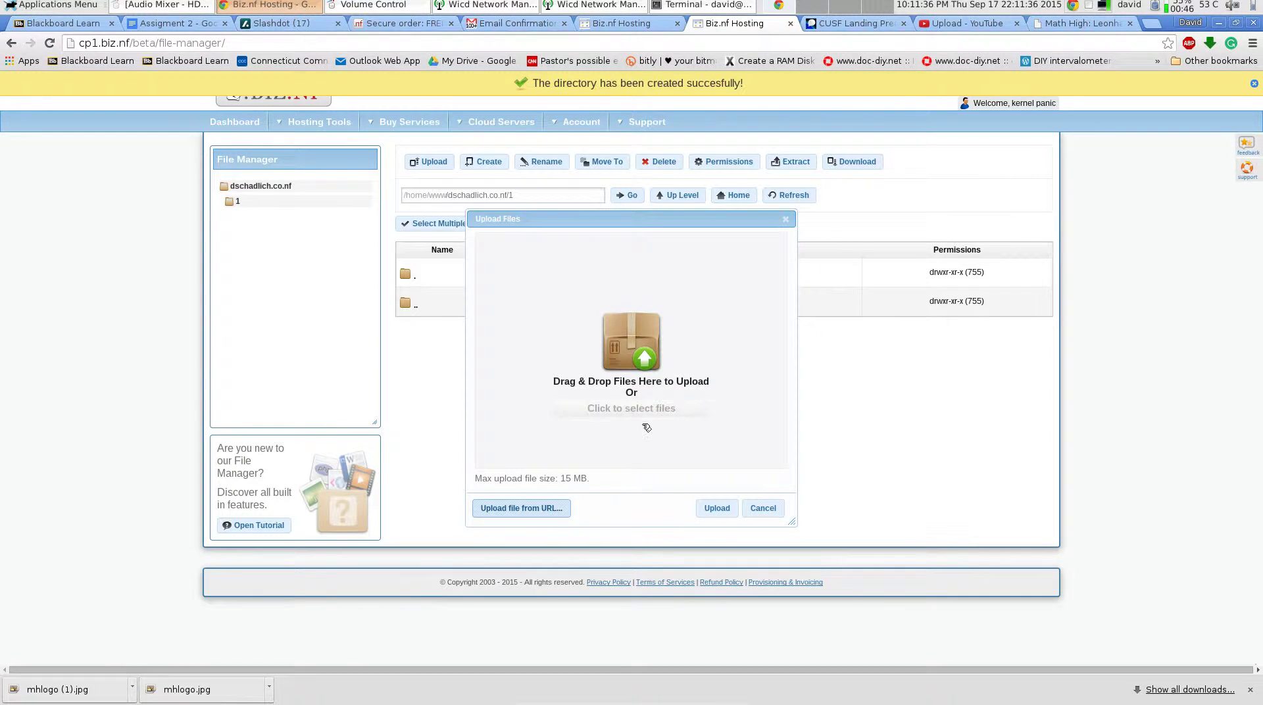
{"action": "left_click", "coordinate": [644, 410]}
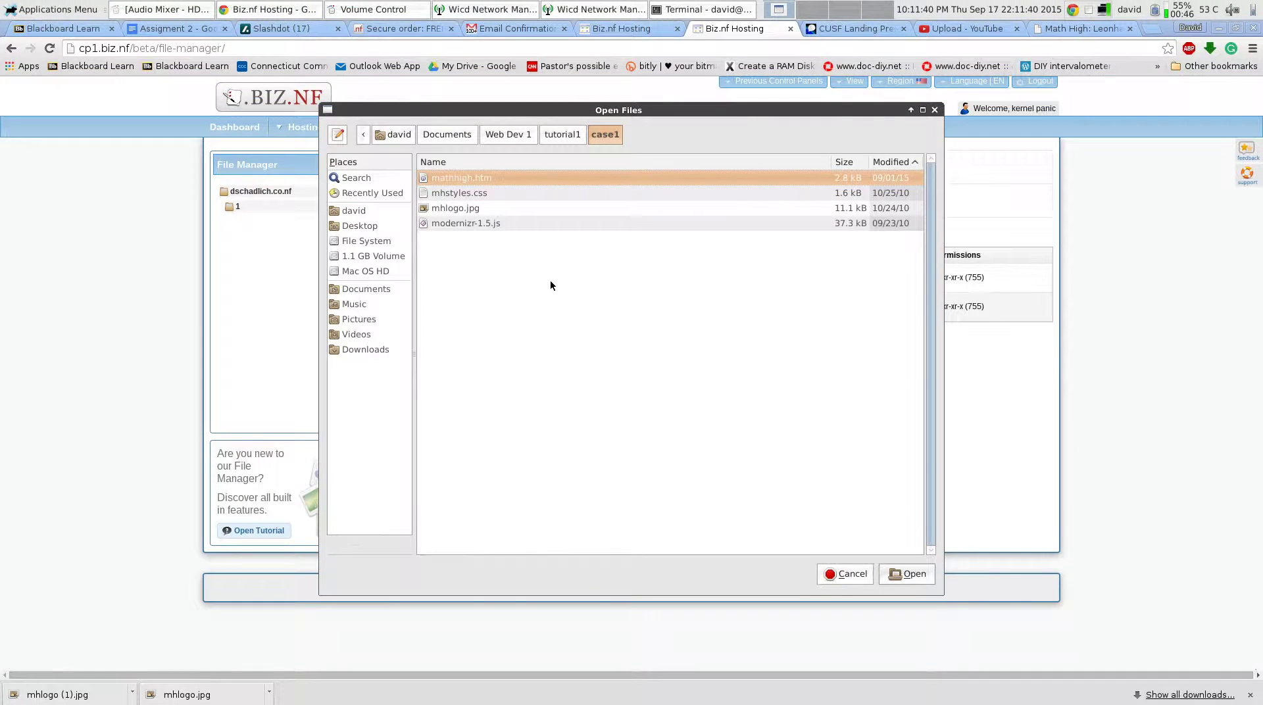
{"action": "left_click", "coordinate": [467, 193], "text": "ctrl"}
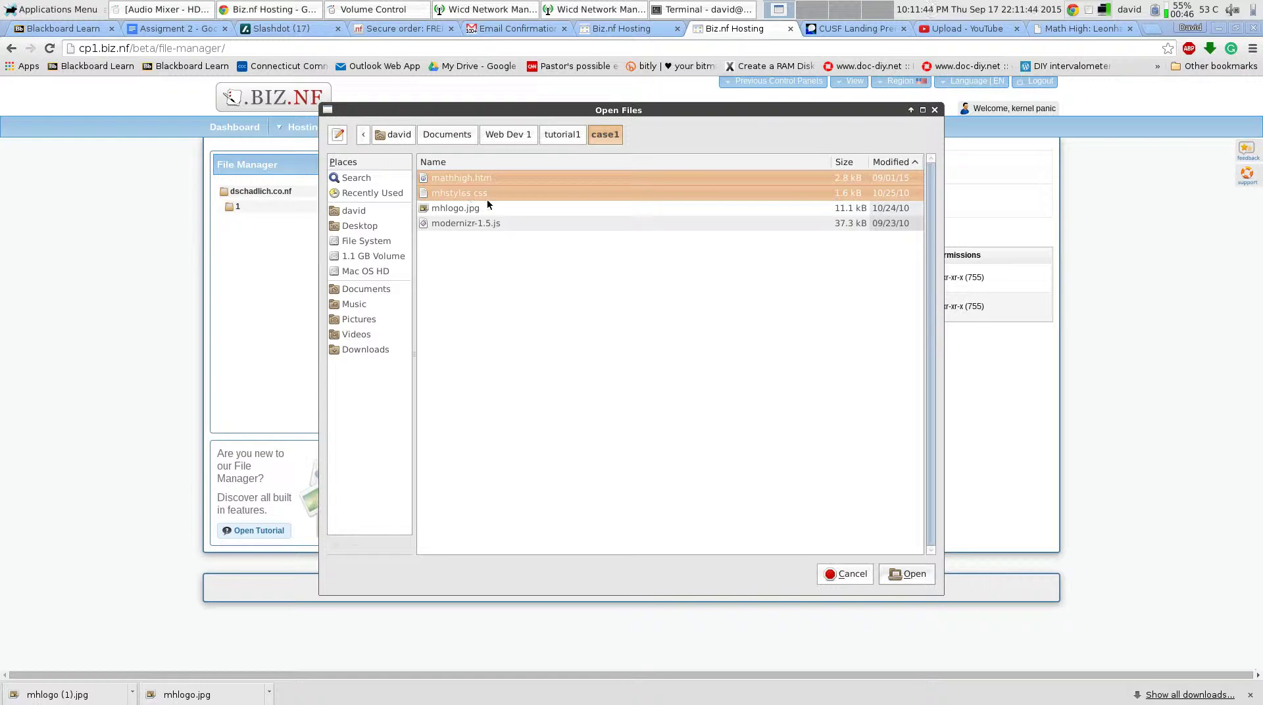
{"action": "left_click", "coordinate": [470, 223], "text": "shift"}
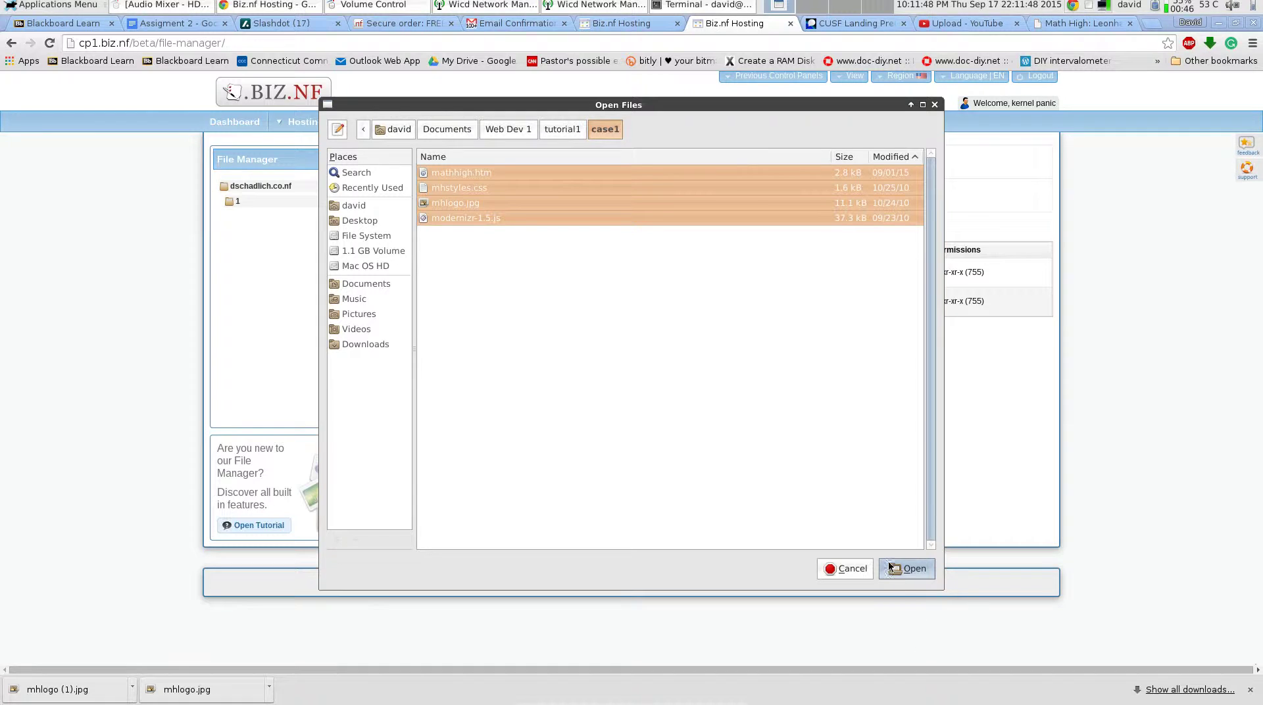
{"action": "left_click", "coordinate": [907, 569]}
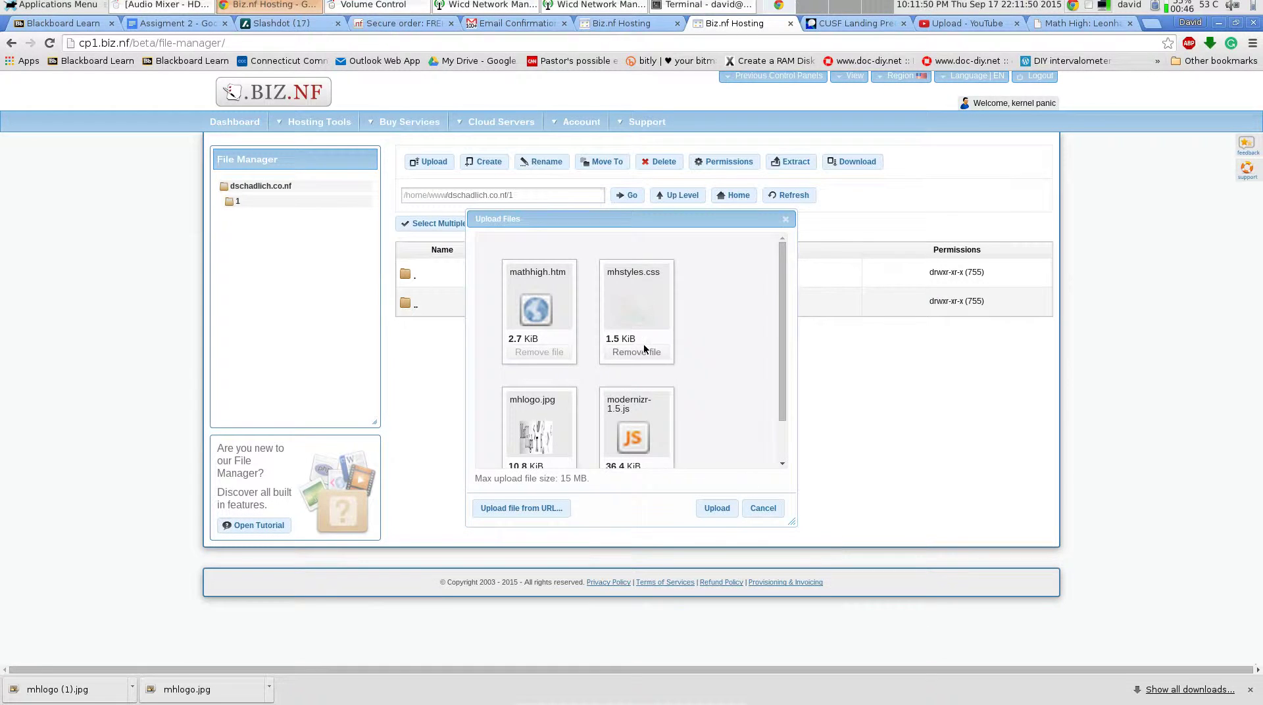
{"action": "left_click", "coordinate": [718, 506]}
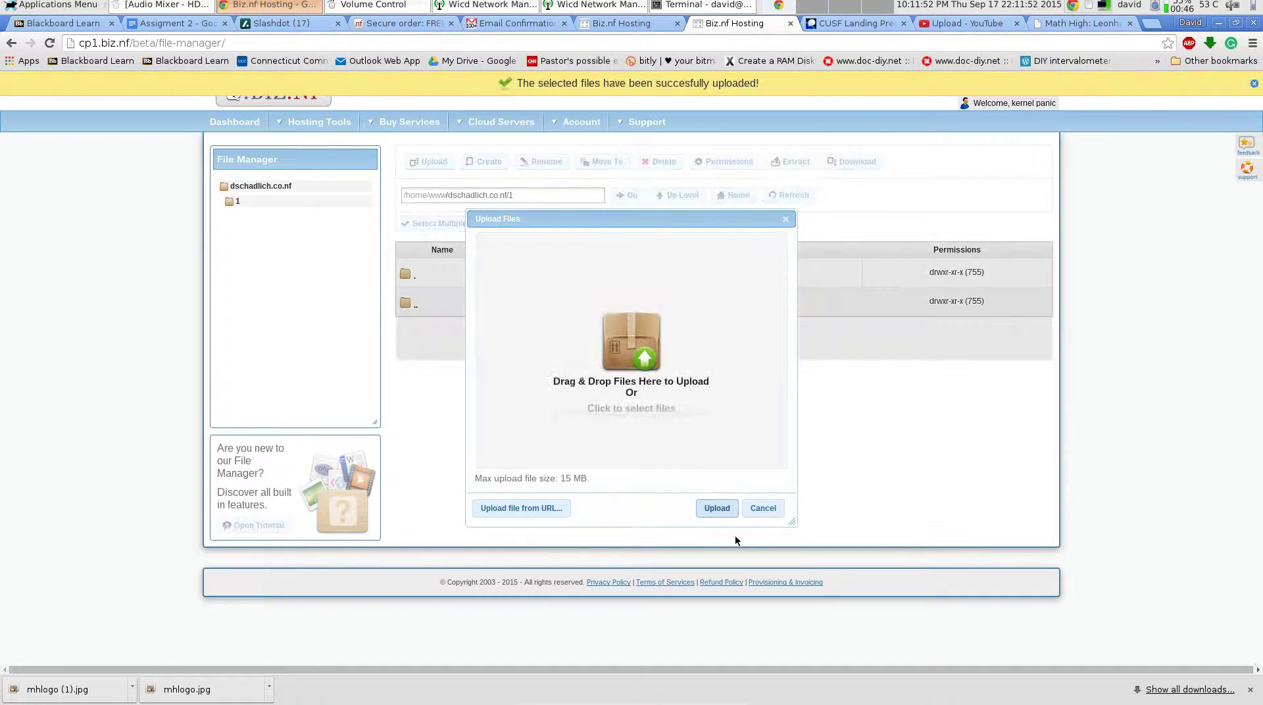
{"action": "left_click", "coordinate": [785, 219]}
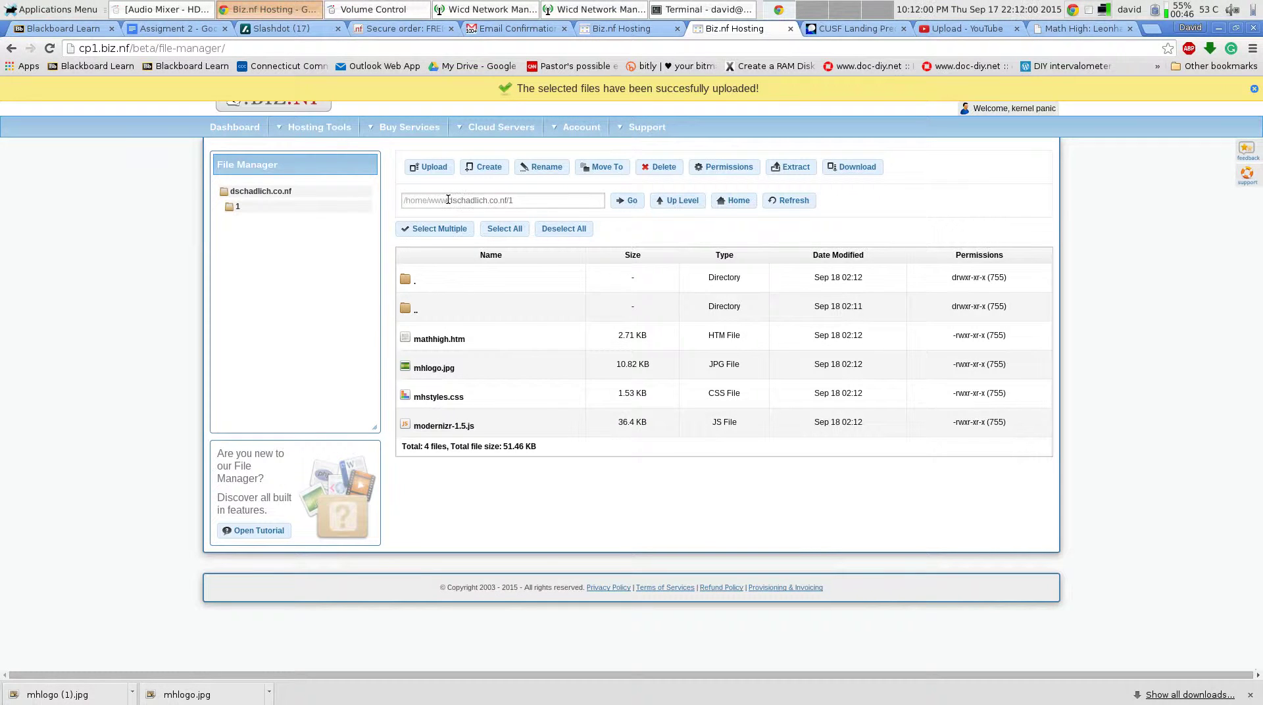
- View the uploaded page at the domain's /1/mathhigh.htm address in a new browser tab, and return to the File Manager
{"action": "left_click_drag", "start_coordinate": [451, 200], "coordinate": [517, 196]}
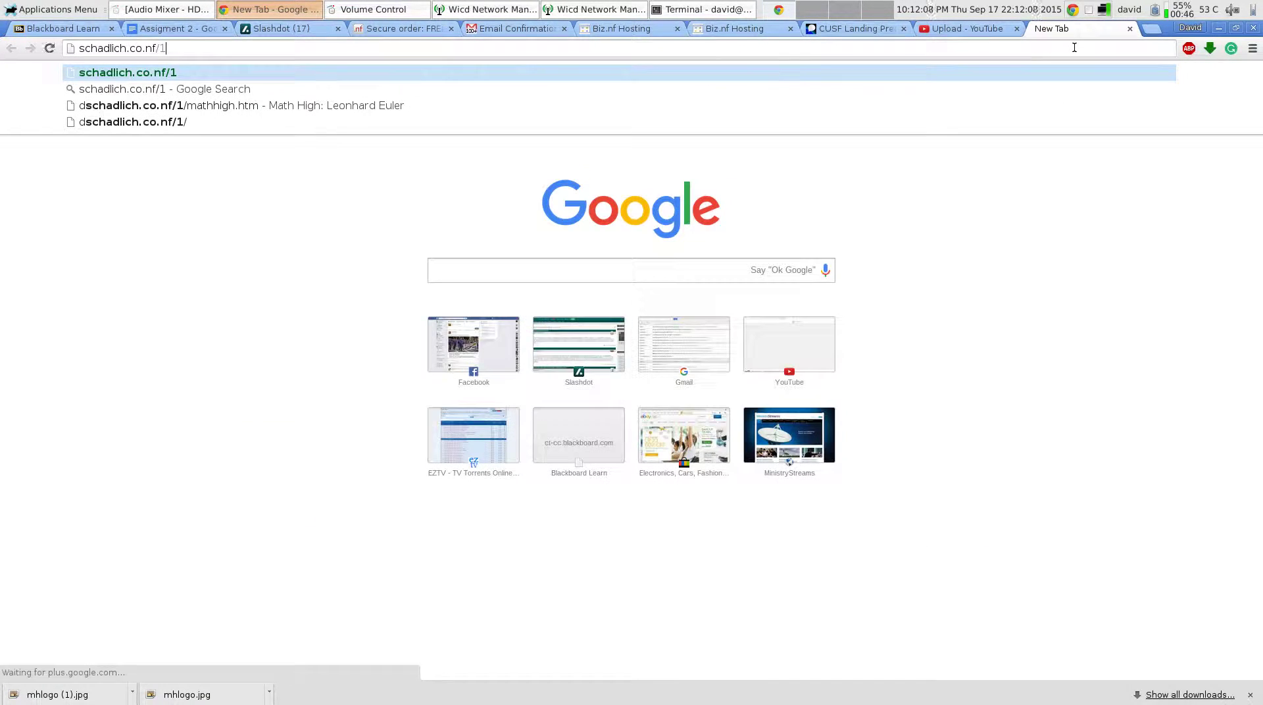
{"action": "type", "text": "/"}
{"action": "left_click", "coordinate": [78, 48]}
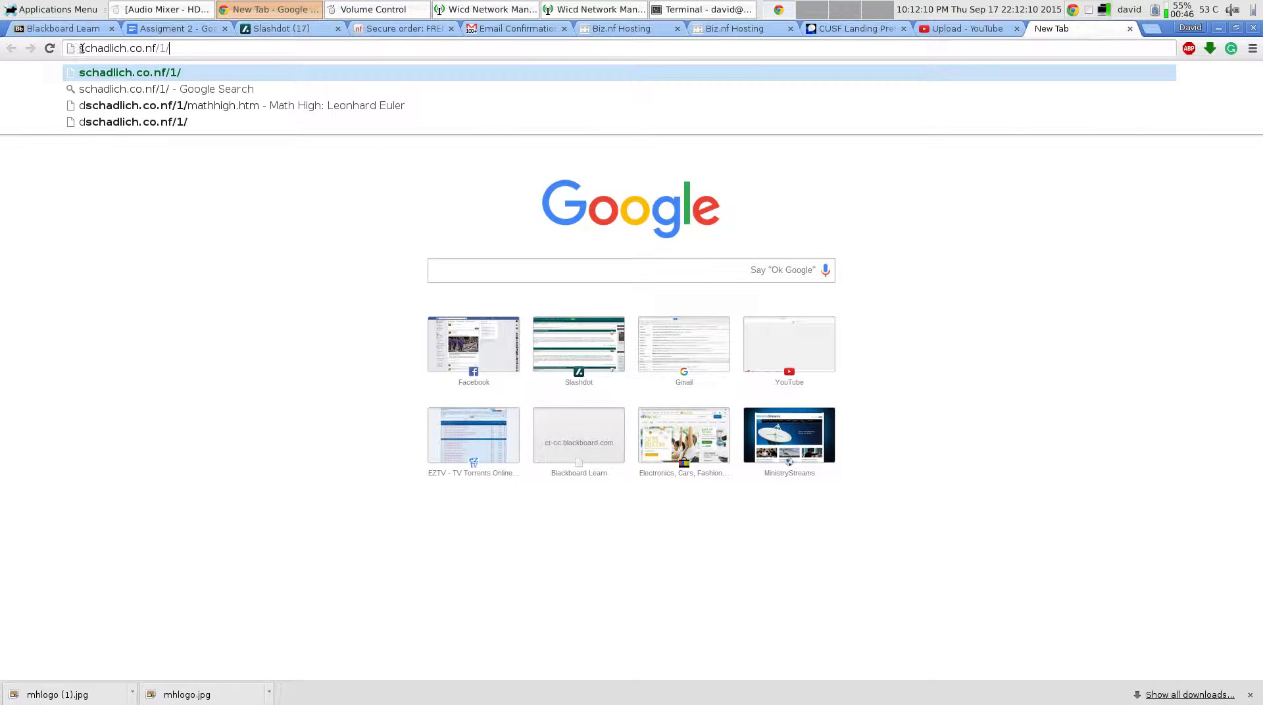
{"action": "type", "text": "d"}
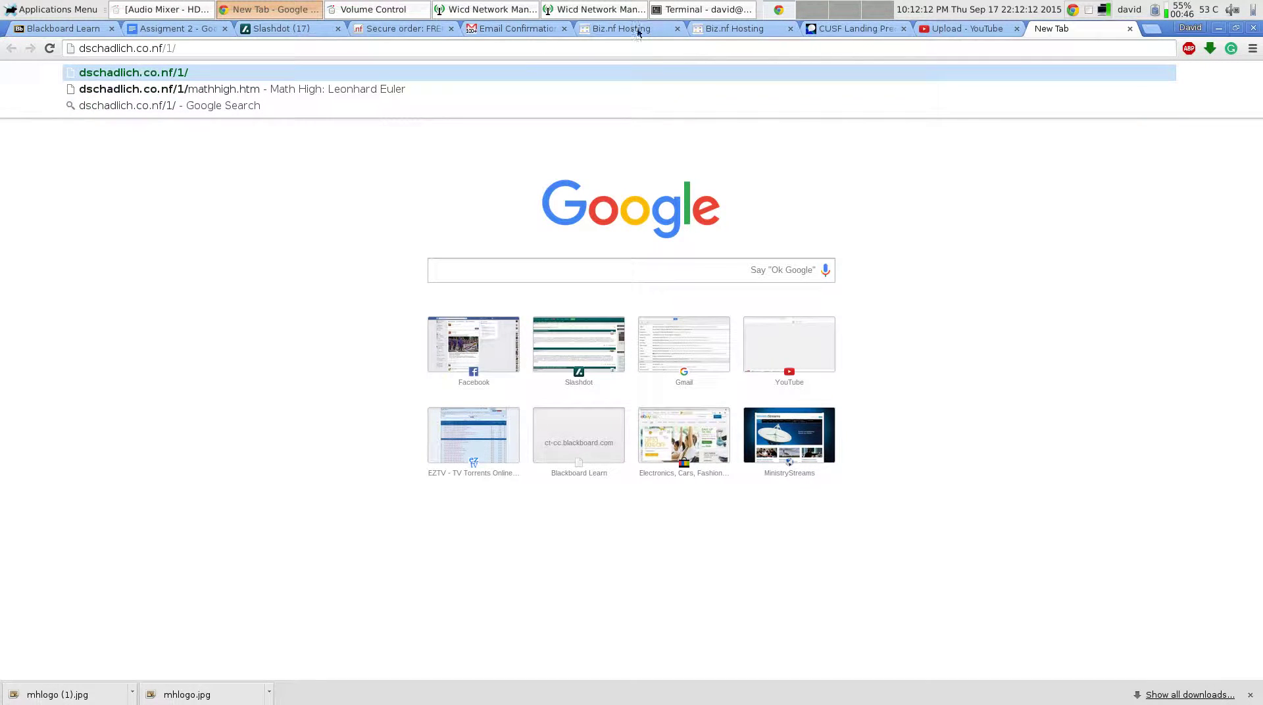
{"action": "left_click", "coordinate": [718, 29]}
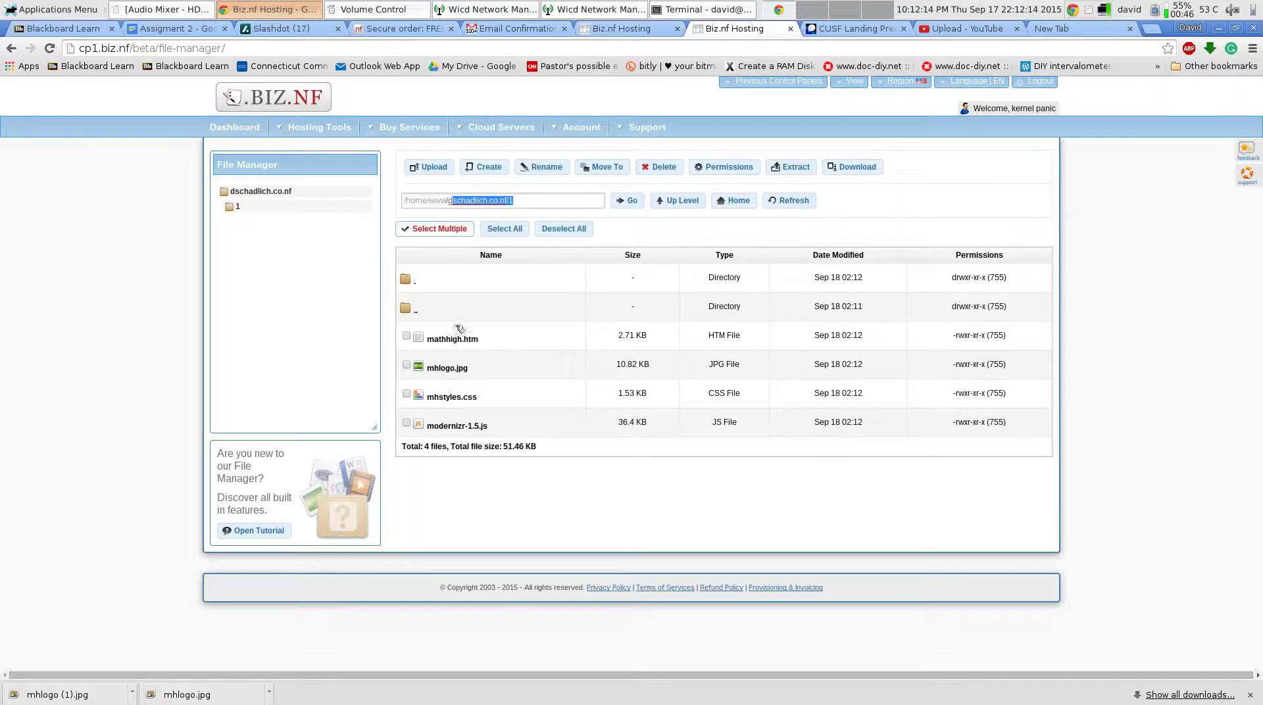
{"action": "left_click", "coordinate": [1064, 29]}
{"action": "left_click", "coordinate": [815, 49]}
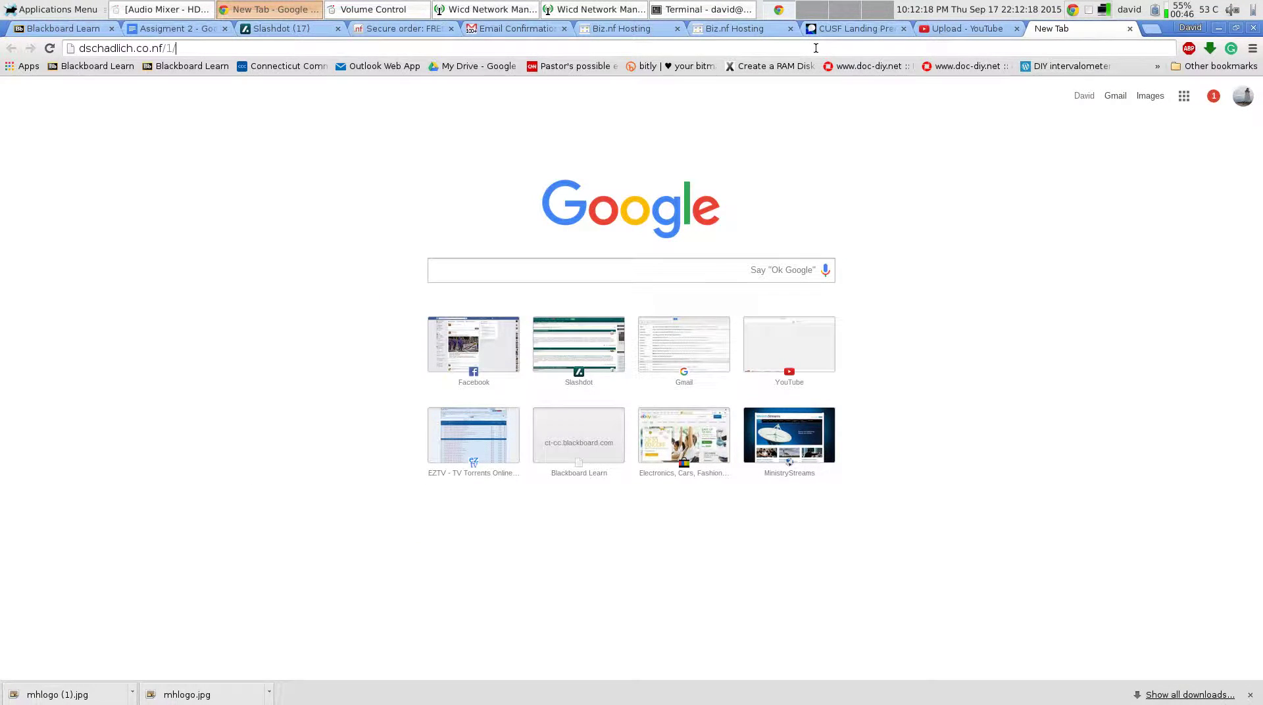
{"action": "type", "text": "mathhigh"}
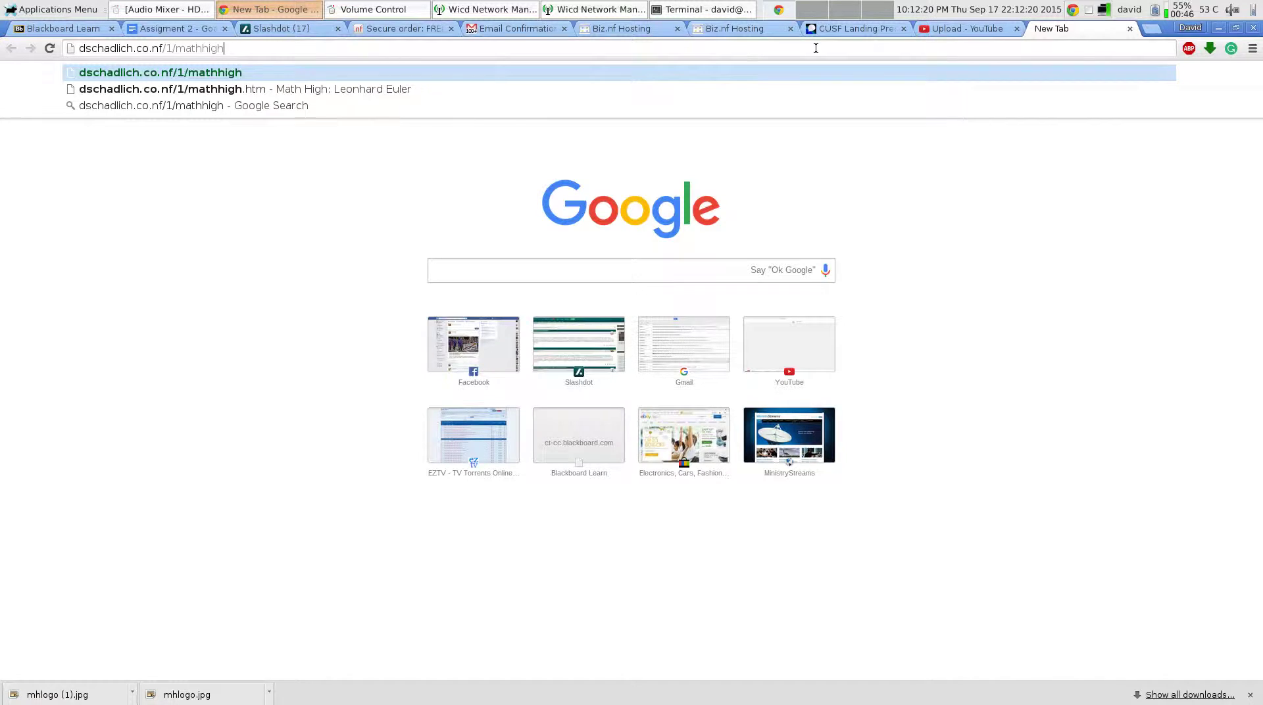
{"action": "type", "text": ".htm"}
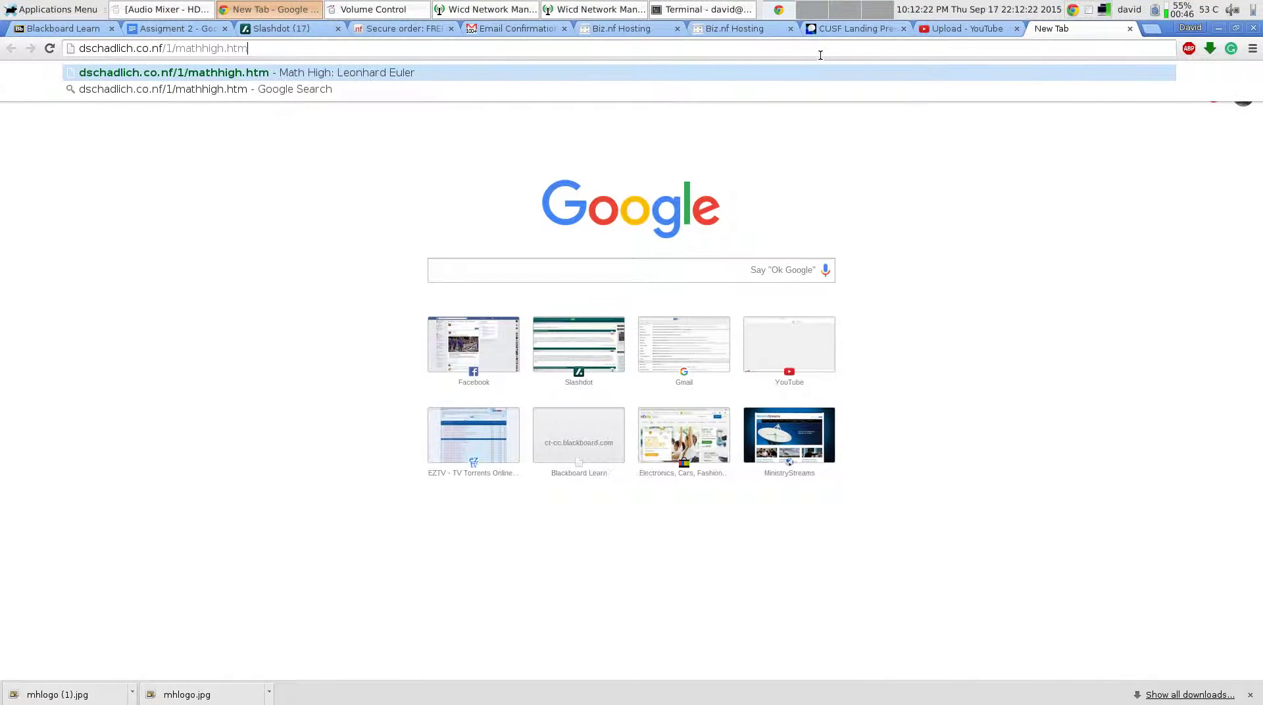
{"action": "key", "text": "Return"}
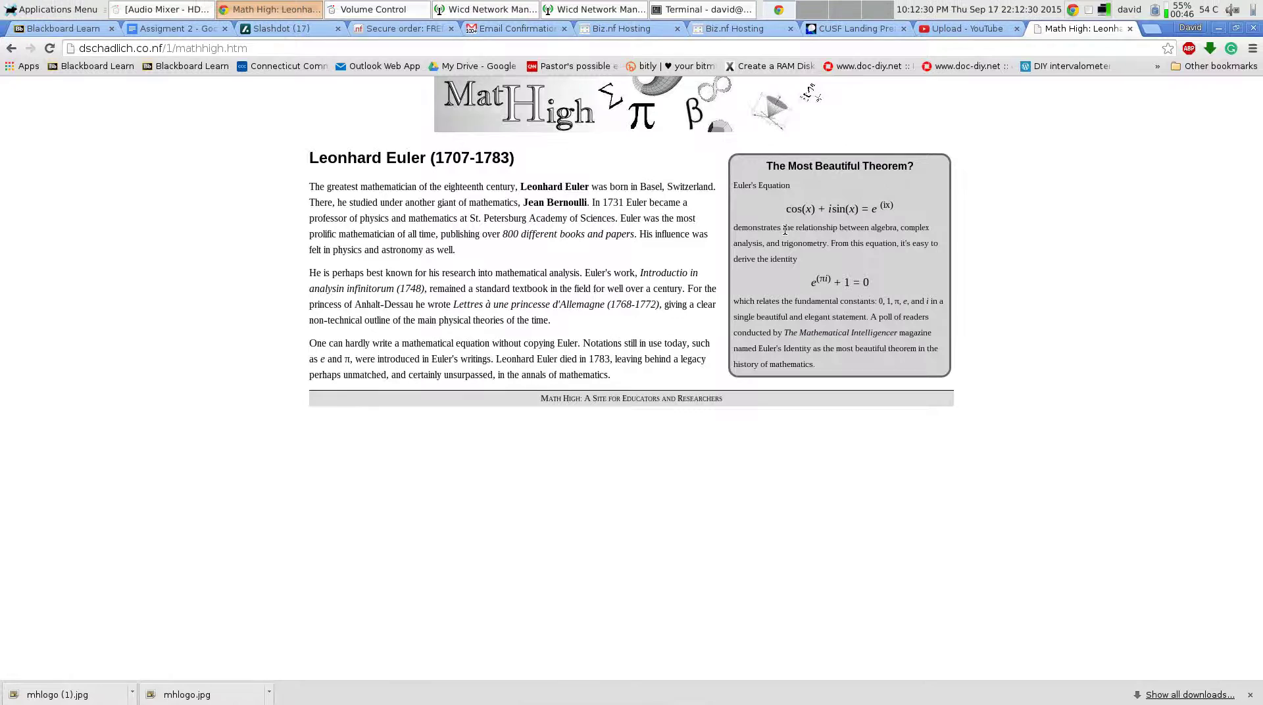
{"action": "left_click", "coordinate": [716, 26]}
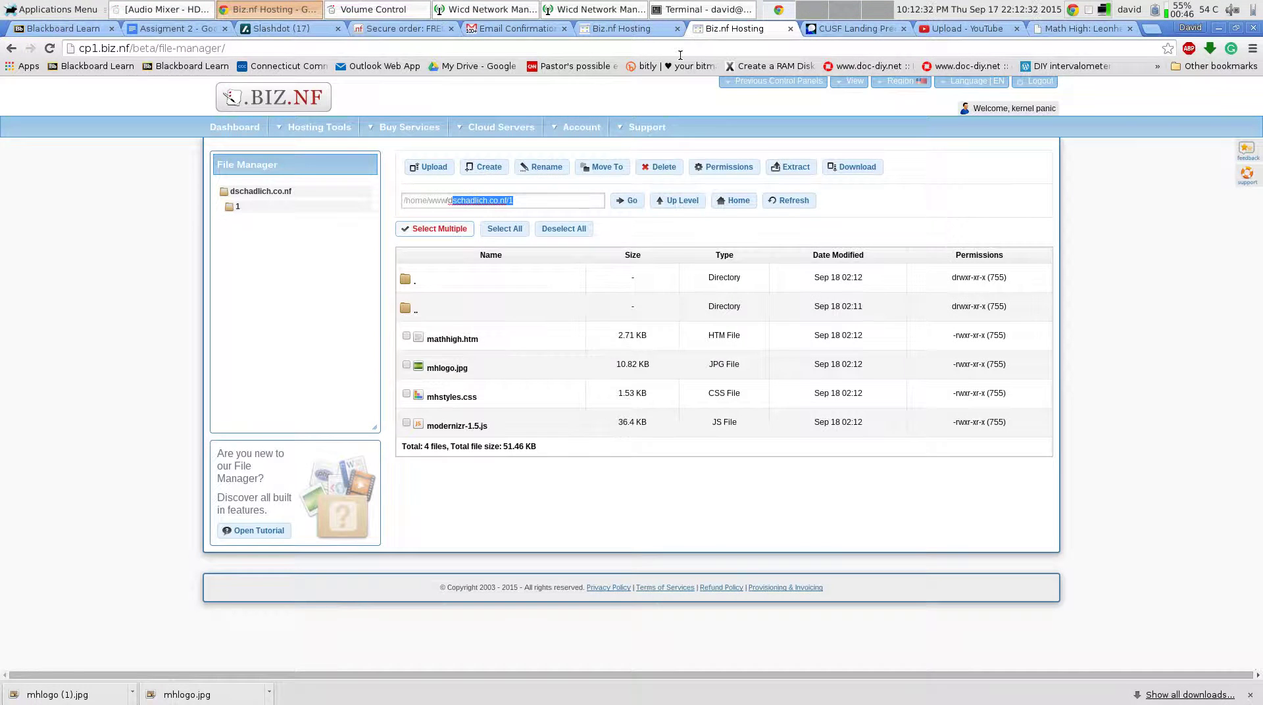